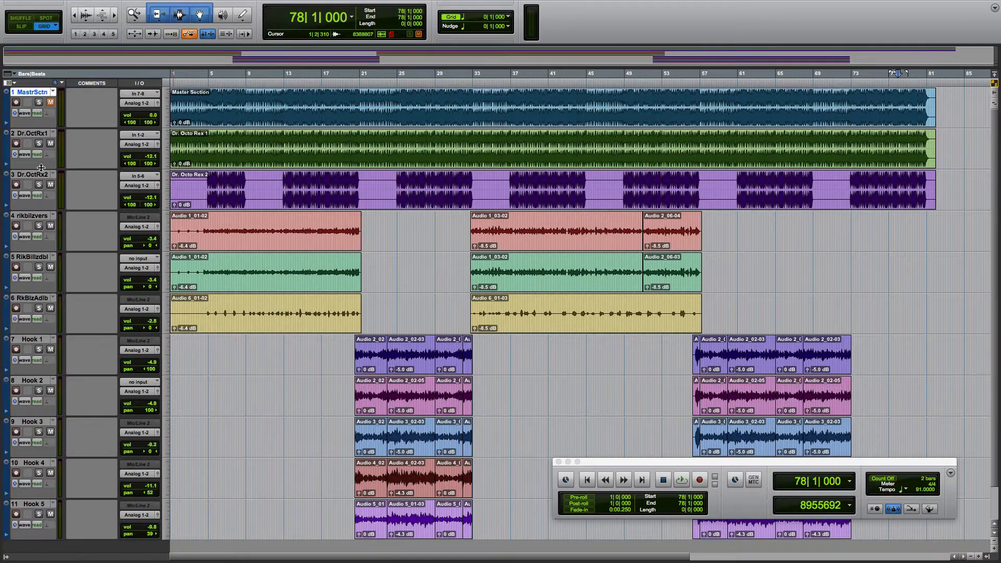
Rename the Master Section track to "Master Section BPM 91" so its name carries the tempo
scroll(11, 250, down, 1)
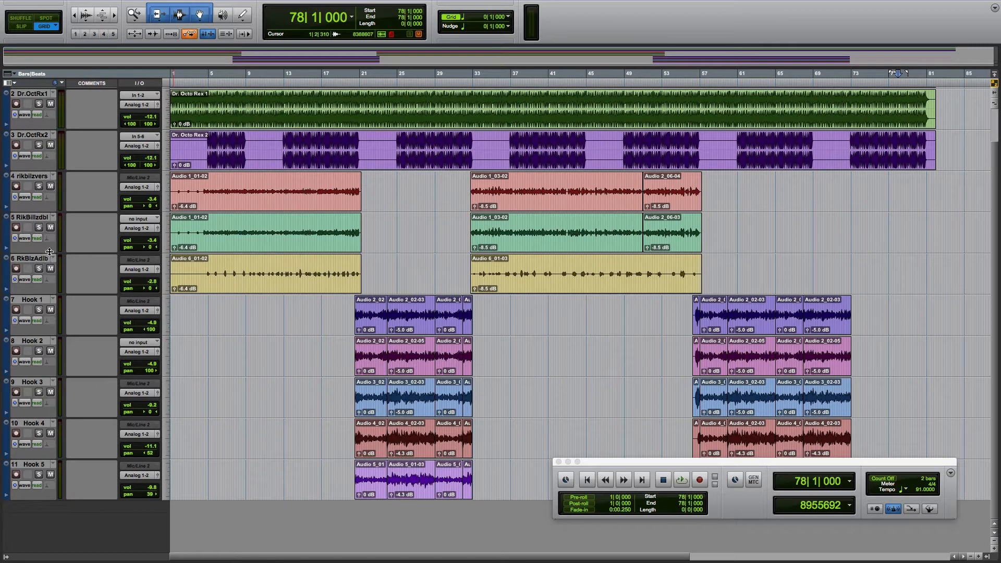
scroll(50, 251, up, 1)
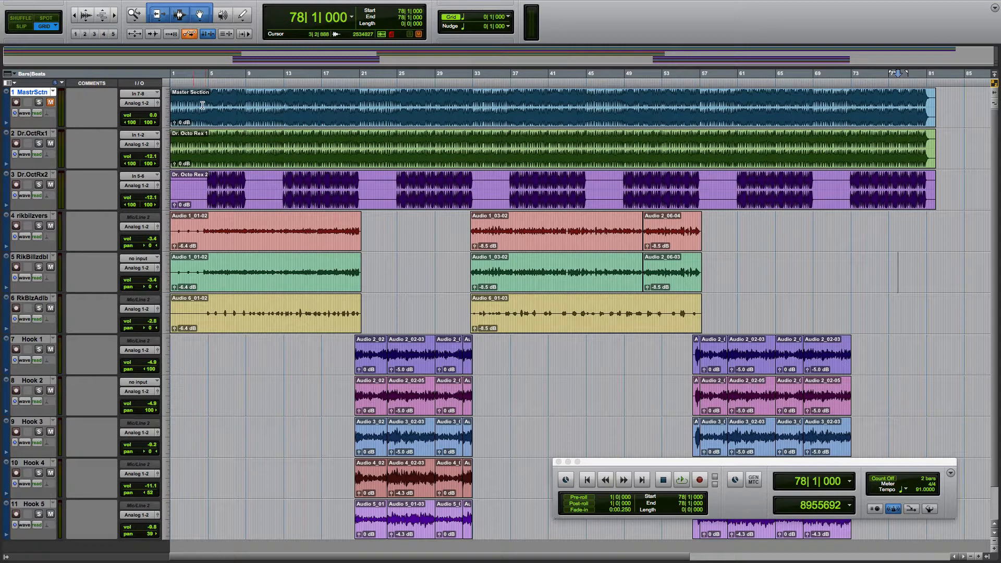
double_click(30, 93)
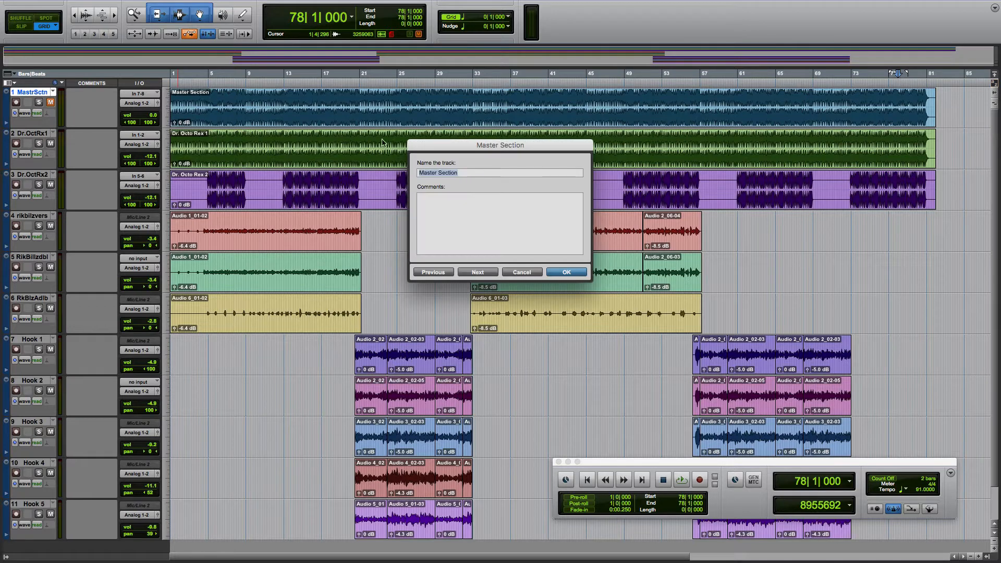
click(494, 172)
text(BPM 91)
key(Return)
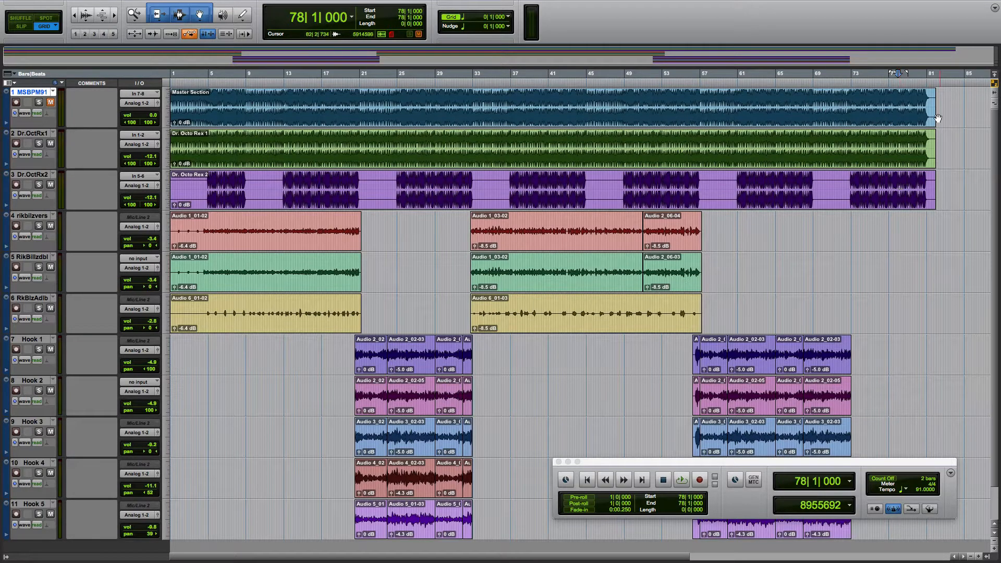
Select the clips on all tracks from bar 1 to bar 82, beat 3, and slide them to start at bar 2, beat 1
drag(949, 102, 166, 501)
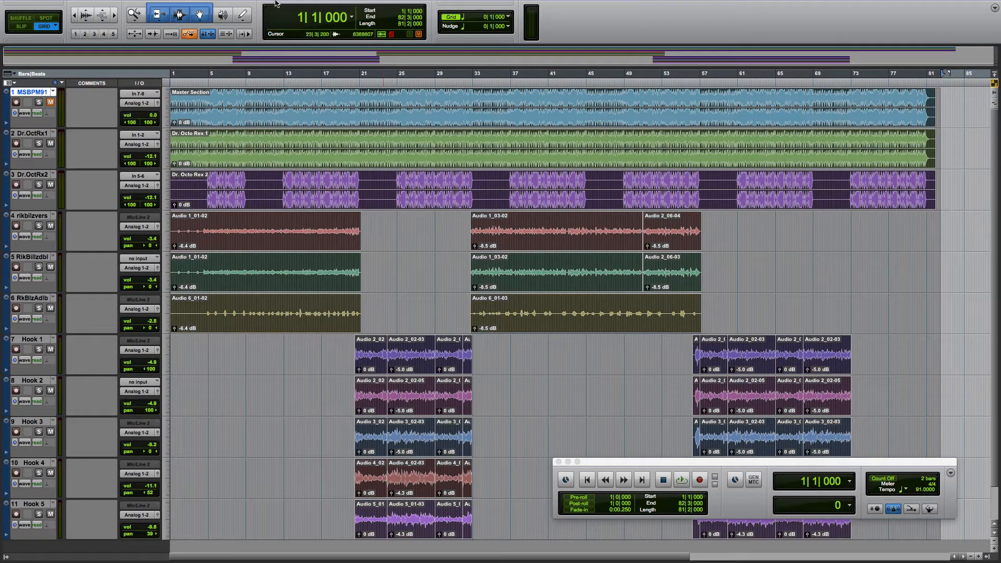
drag(221, 125, 229, 124)
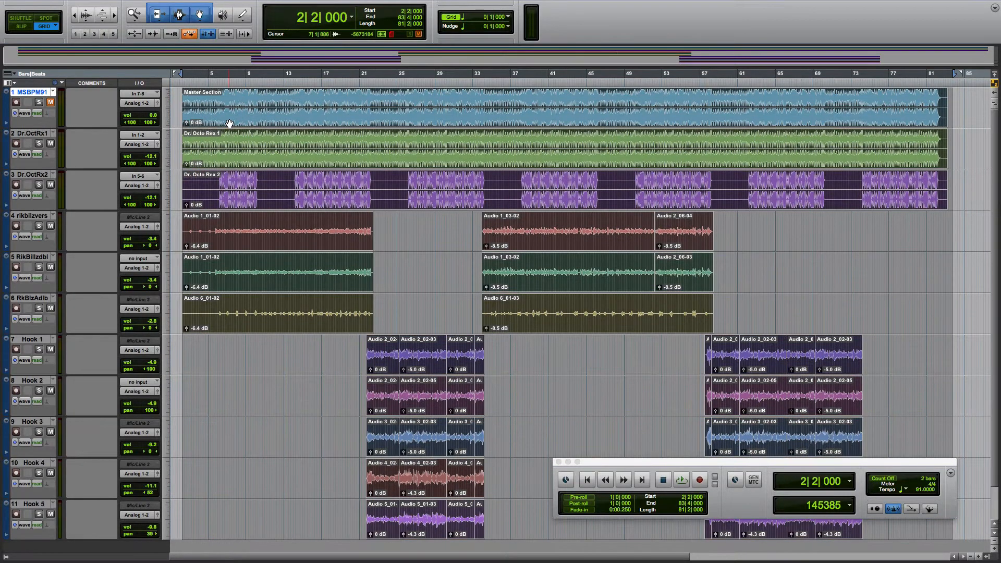
key(t)
key(t)
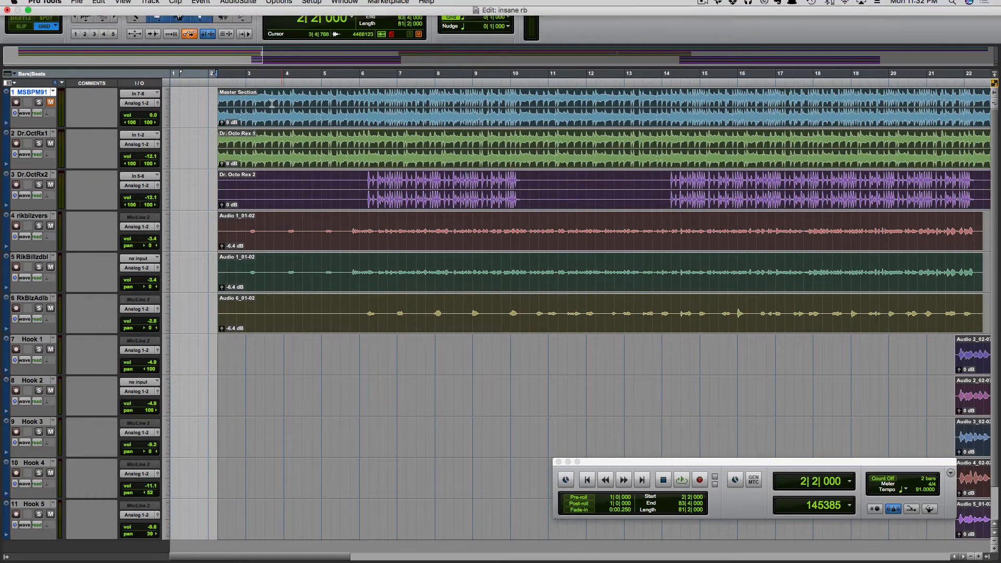
drag(258, 120, 252, 122)
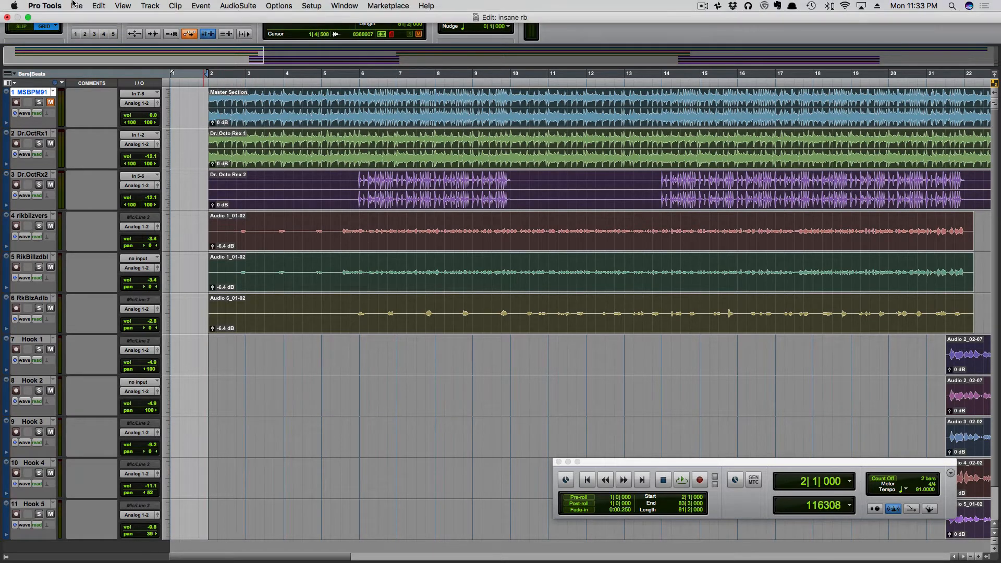
Consolidate the selected material into one continuous clip per track
click(97, 6)
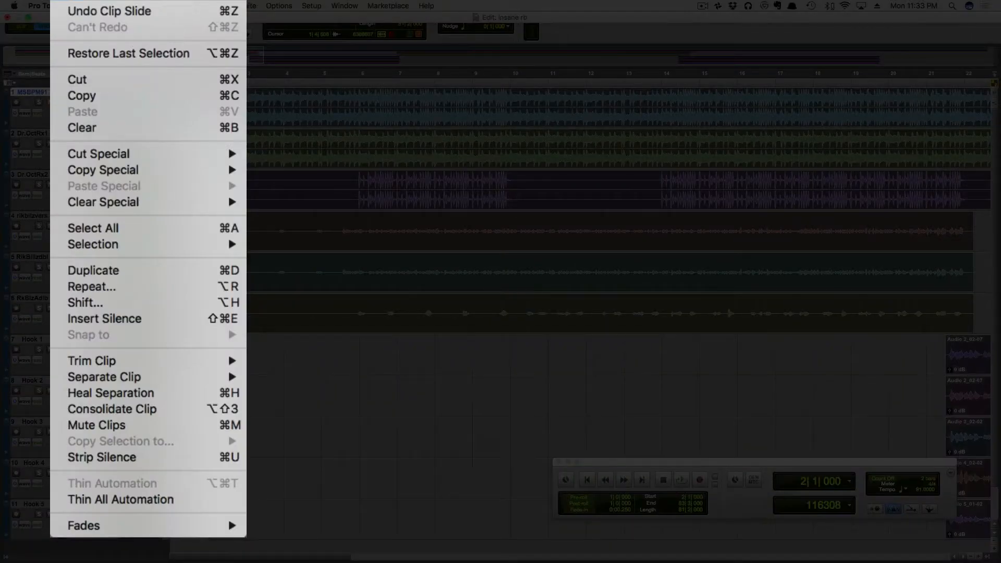
click(111, 408)
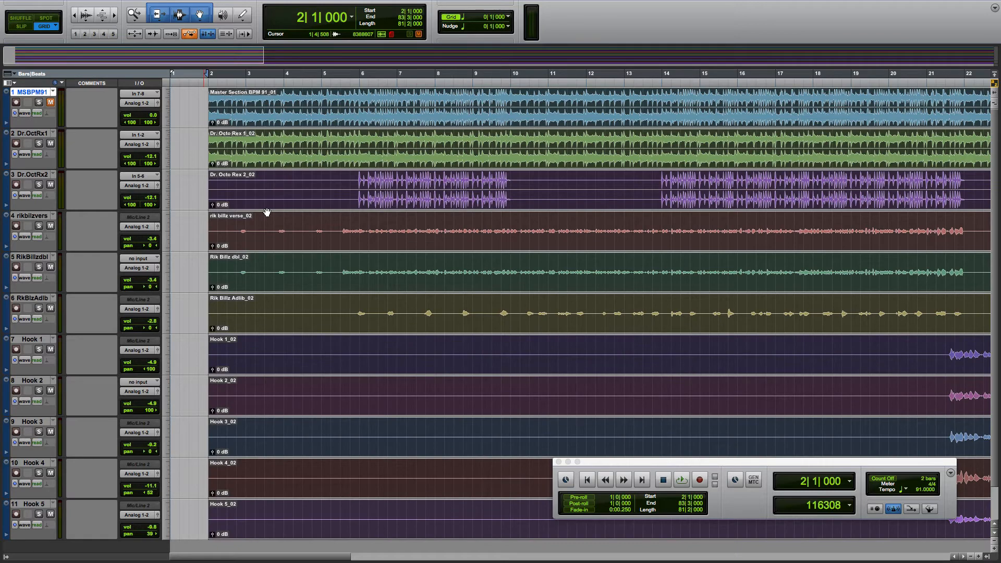
scroll(571, 308, down, 1)
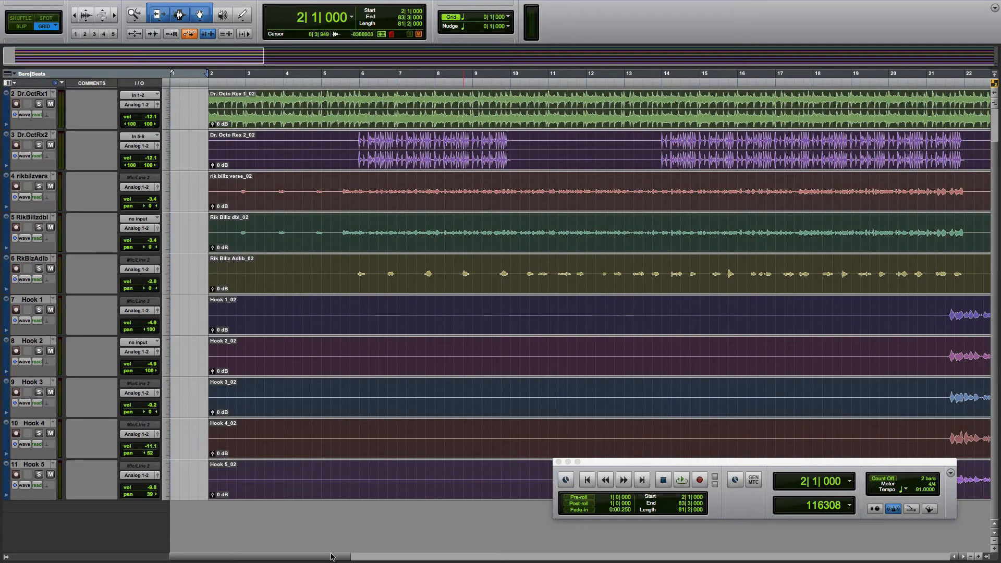
drag(331, 557, 260, 536)
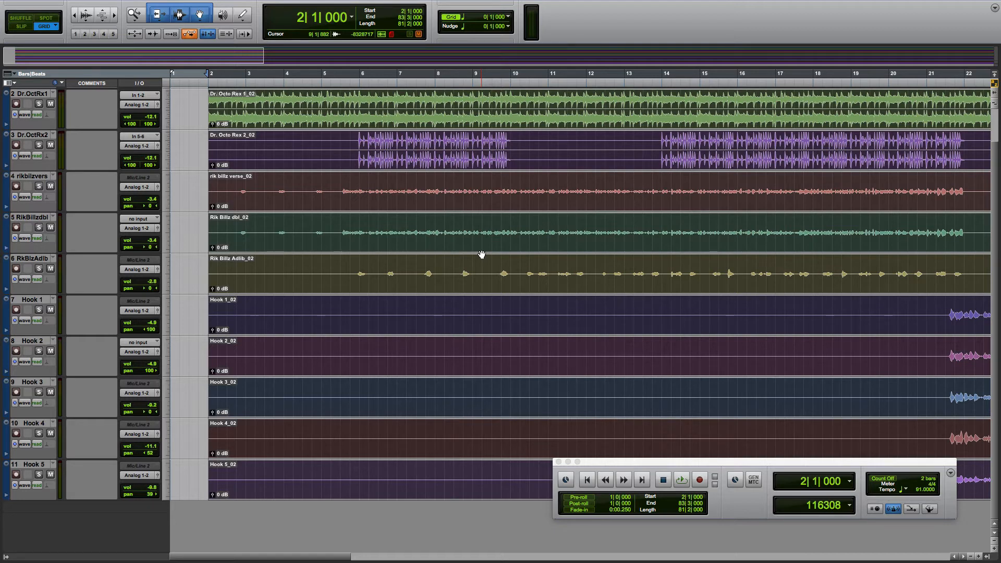
Leave the clip export and check the session's sample rate and bit depth in Session Setup
key(shift+super+k)
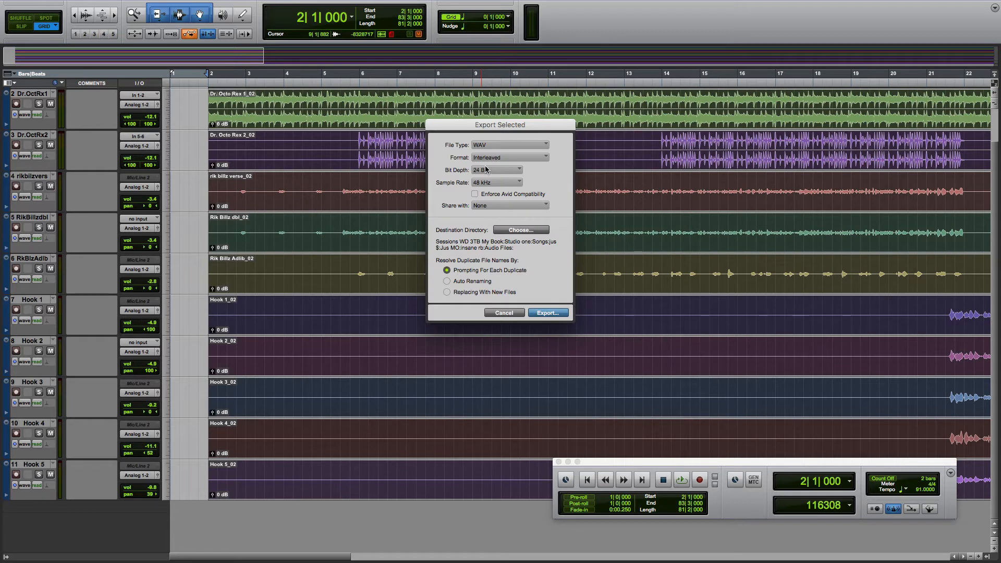
click(502, 313)
click(311, 6)
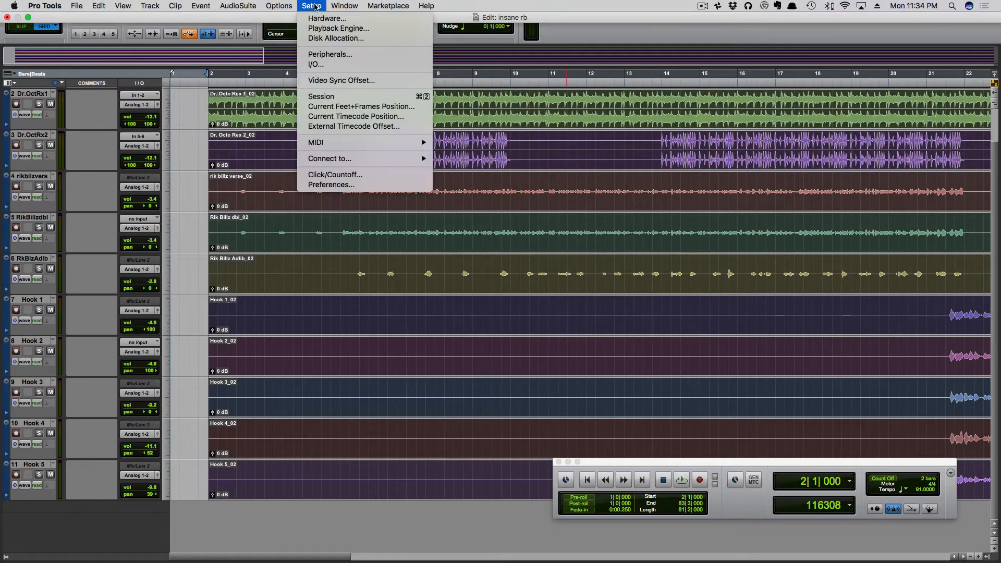
click(342, 99)
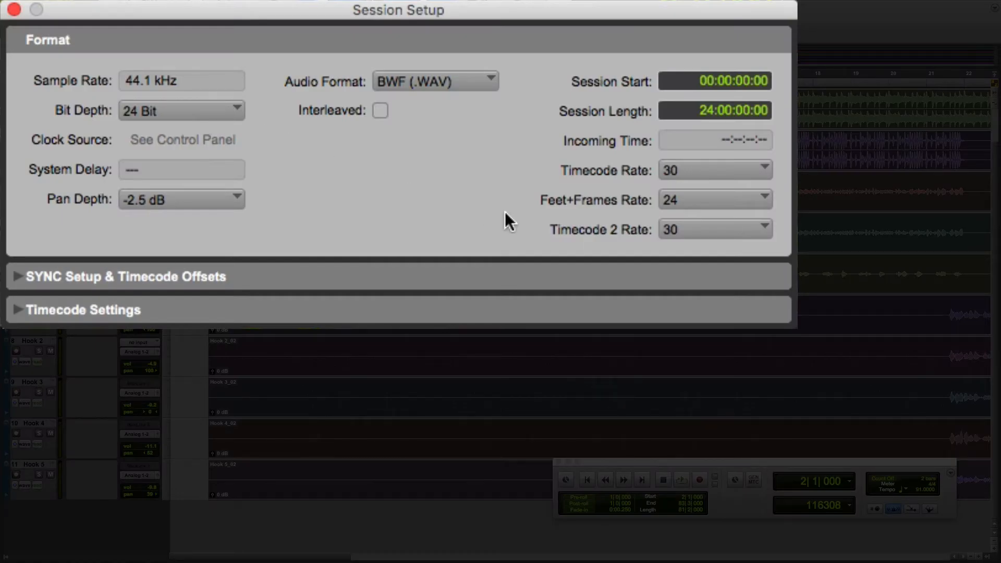
click(13, 10)
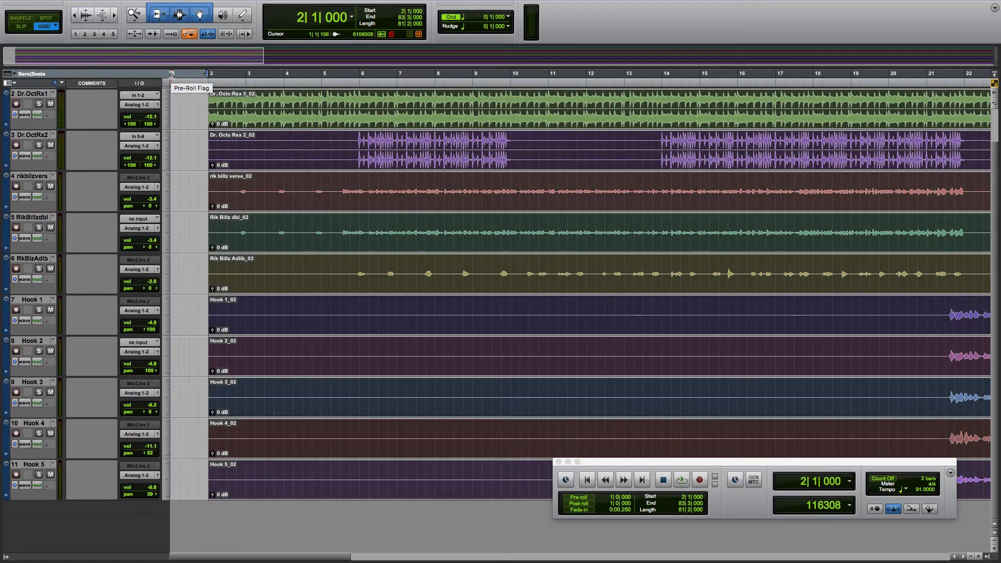
Start exporting the selected clips as files and set the export sample rate to 44.1 kHz
key(super+shift+k)
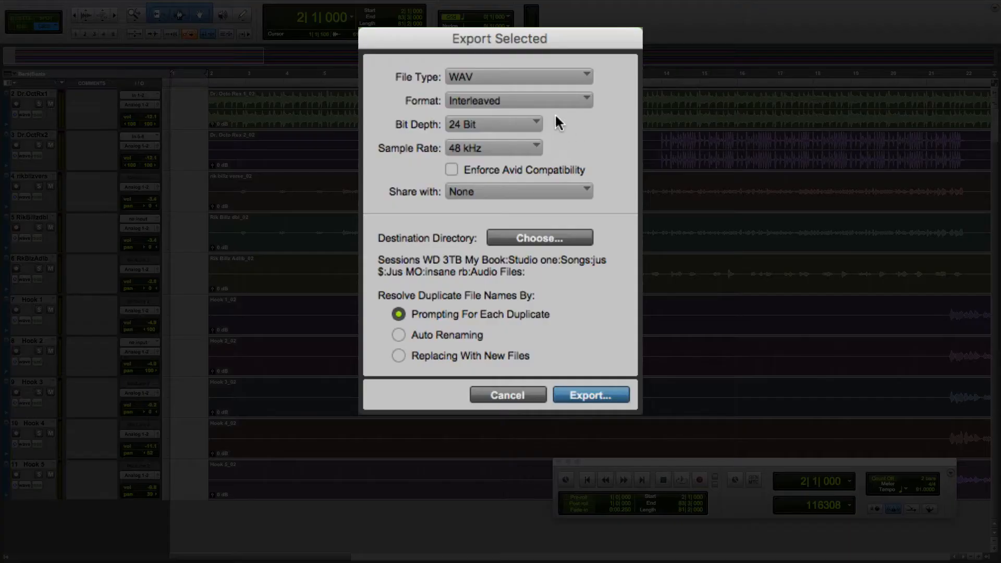
click(510, 144)
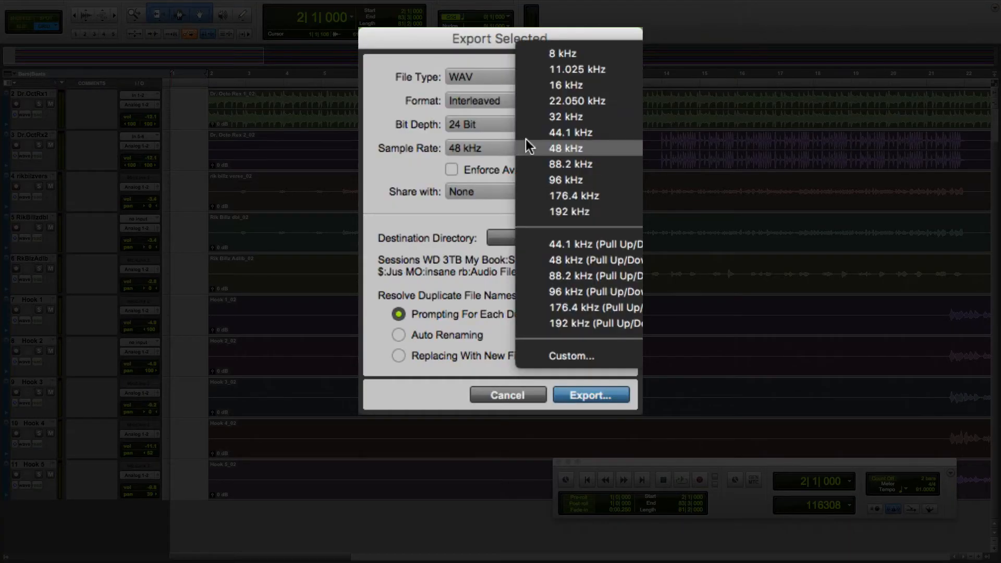
click(553, 133)
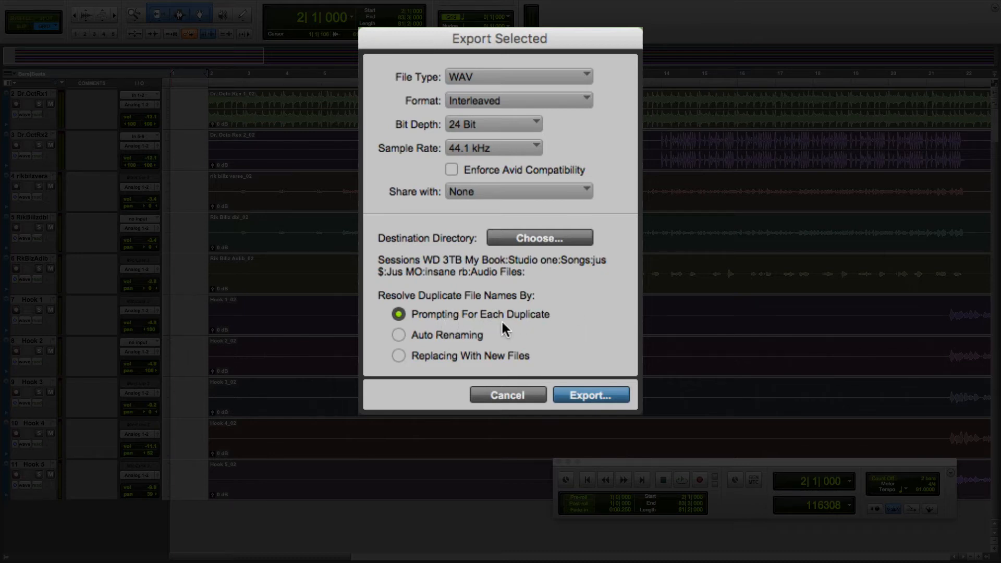
Browse for the export destination to the insane rb folder and look inside its WAVs folder
click(540, 237)
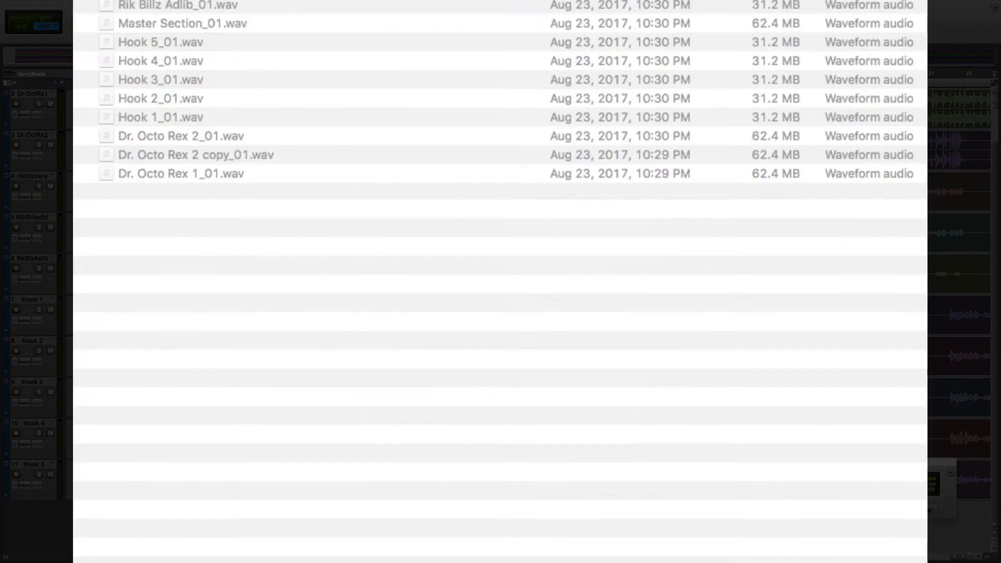
click(474, 58)
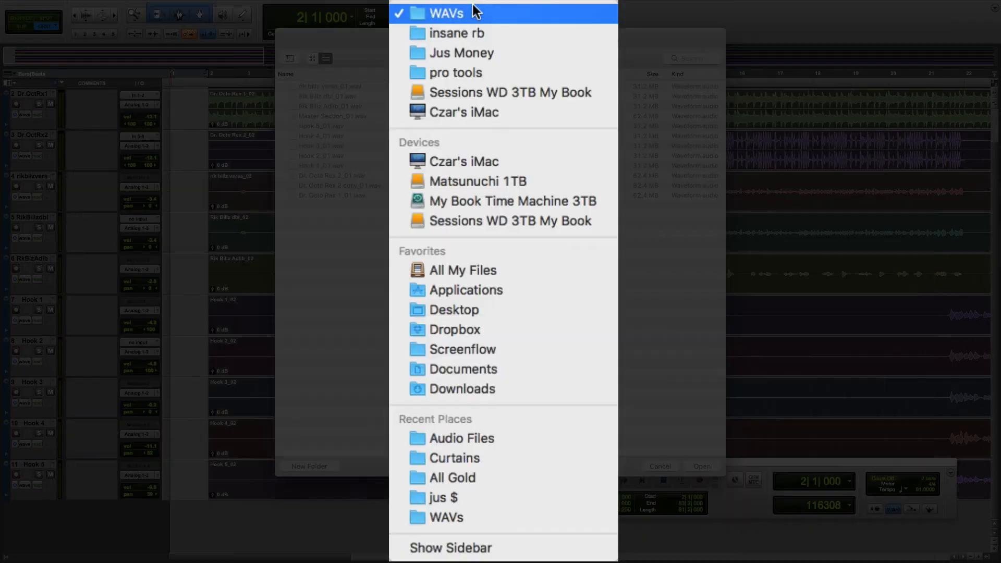
click(486, 34)
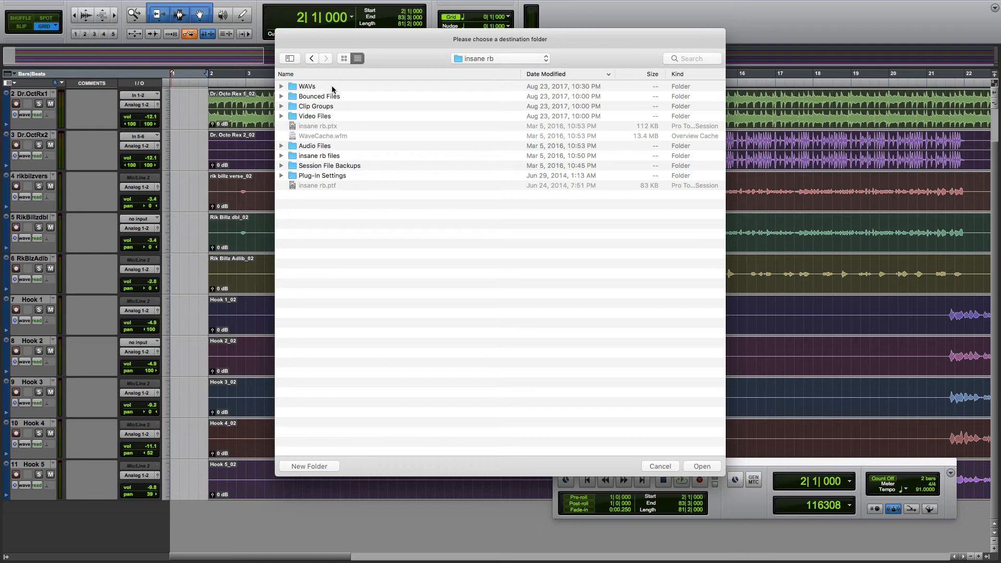
click(333, 87)
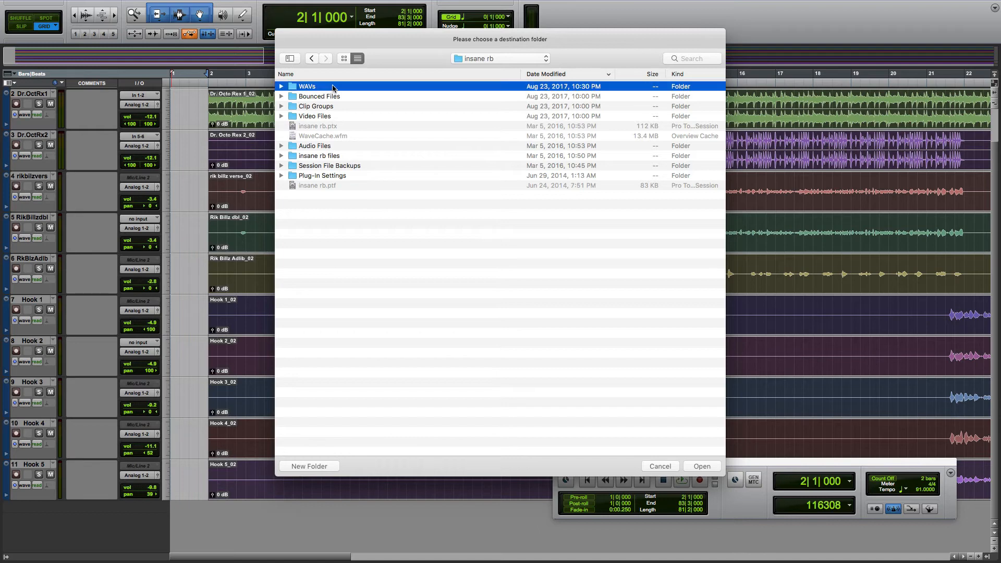
click(282, 86)
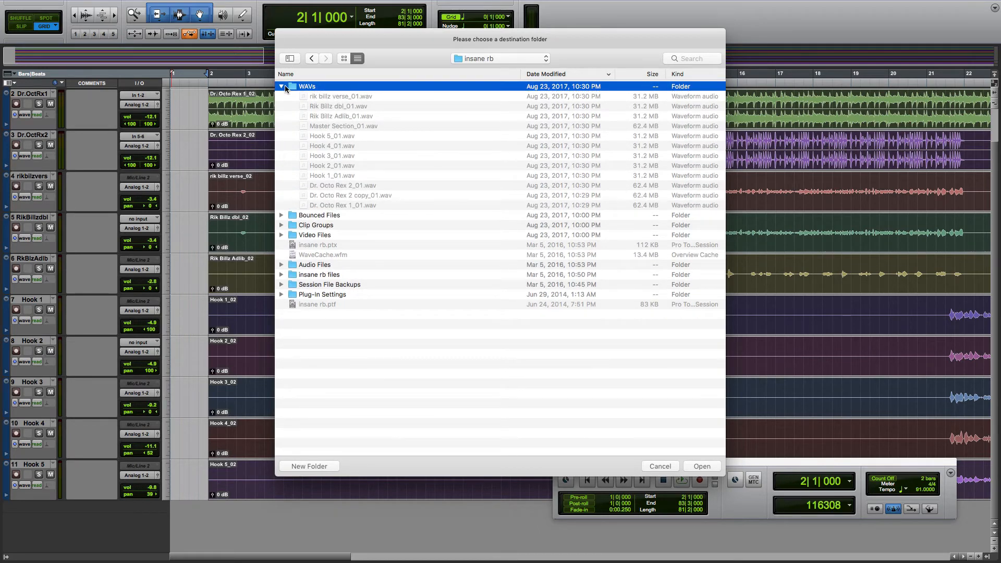
click(282, 87)
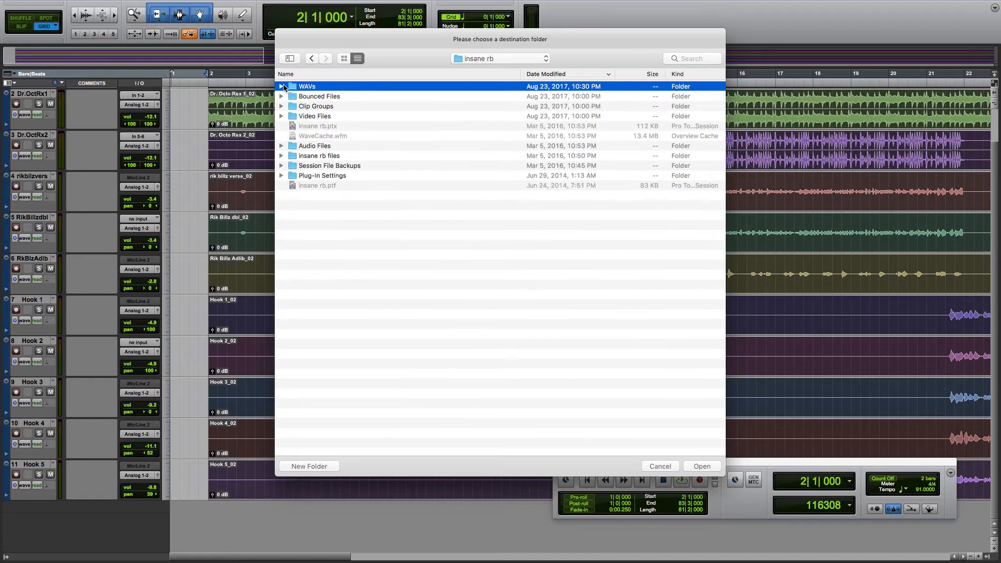
Create a new folder named "Wavs for S1" in insane rb, choose it as the destination and export the clips
click(308, 465)
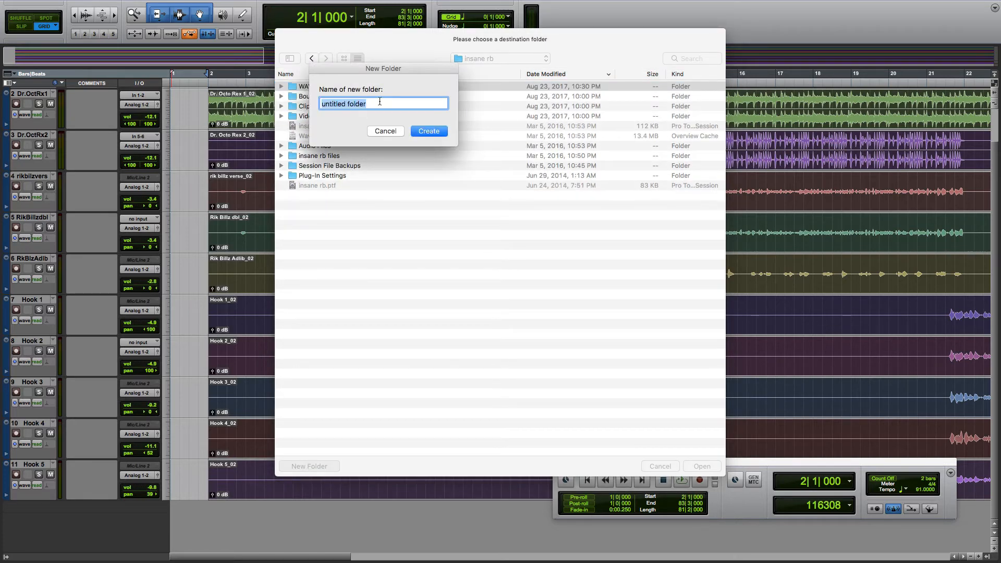
text(Wavs for S1)
click(440, 134)
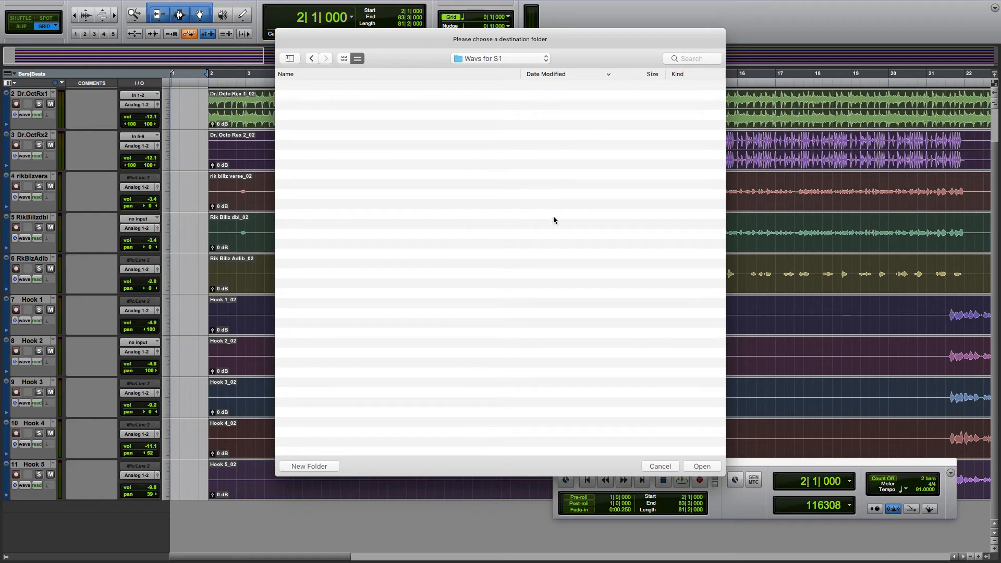
click(704, 466)
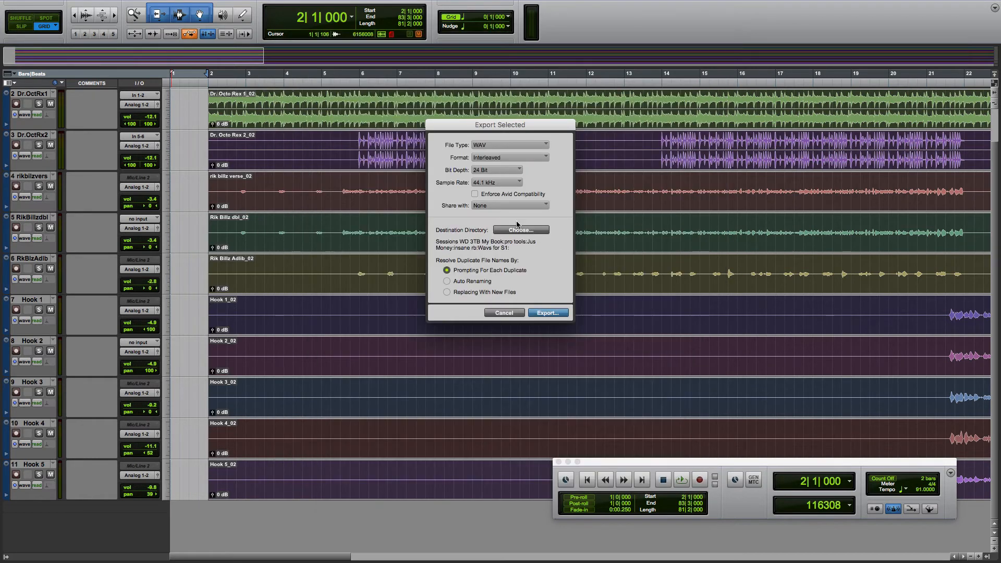
click(544, 314)
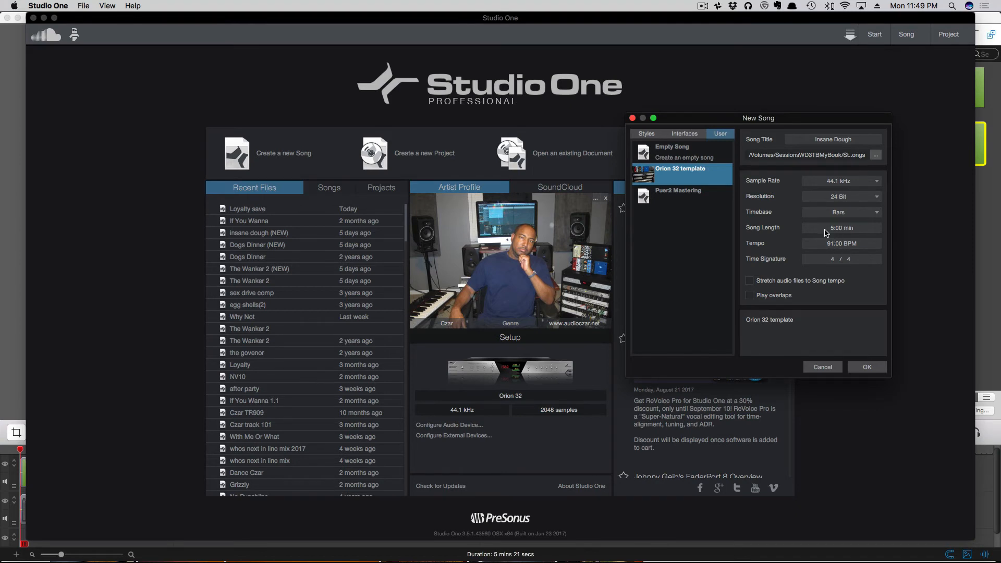
Switch to Studio One and create the song "Insane Dough" from the Orion 32 template at 44.1 kHz, 24 bit and 91 BPM
click(865, 367)
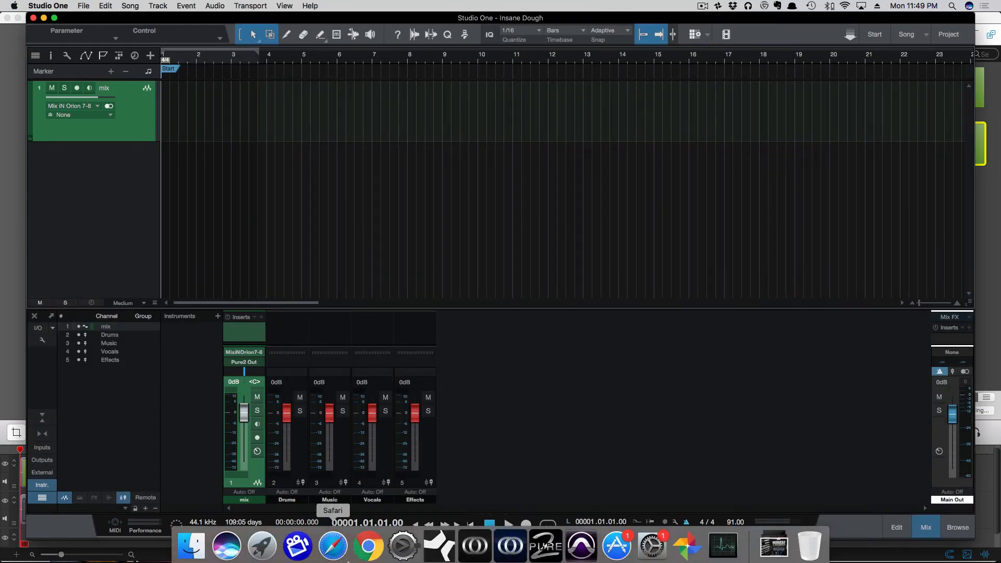
Switch to Finder and import all WAV files from "Wavs for S1 BPM 91" in insane rb into the song at bar 2, each on its own track
click(191, 541)
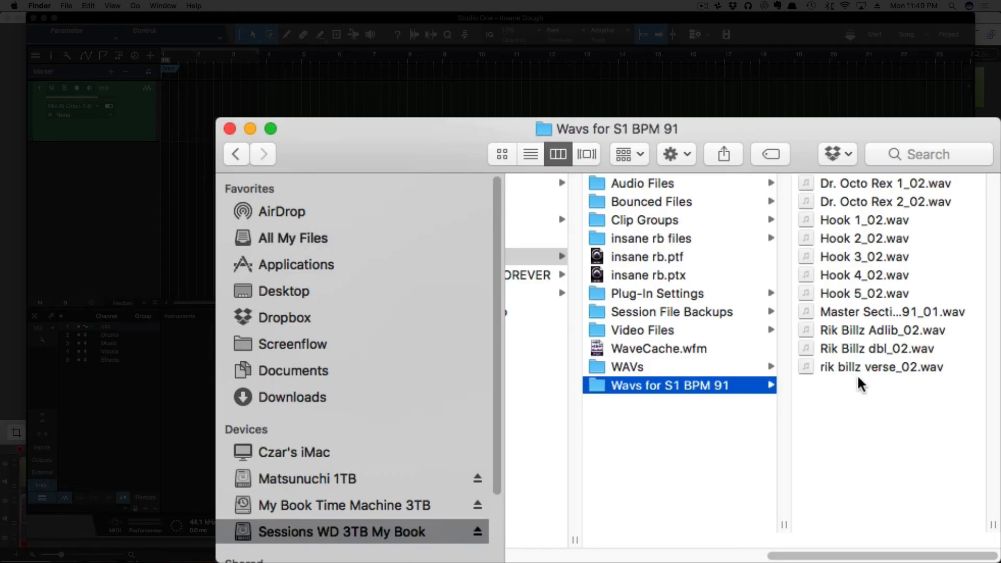
drag(867, 386, 837, 367)
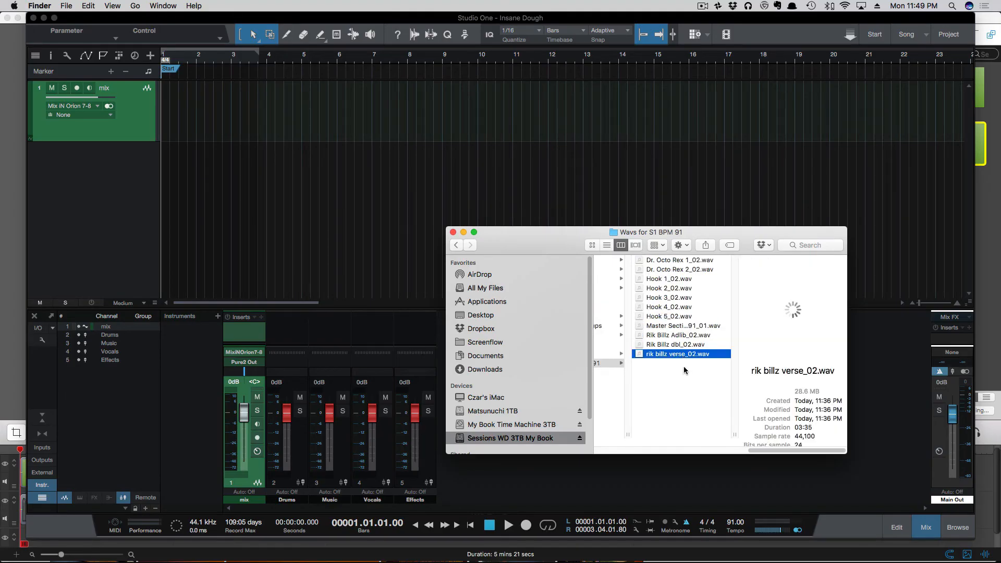
scroll(763, 446, left, 5)
click(712, 365)
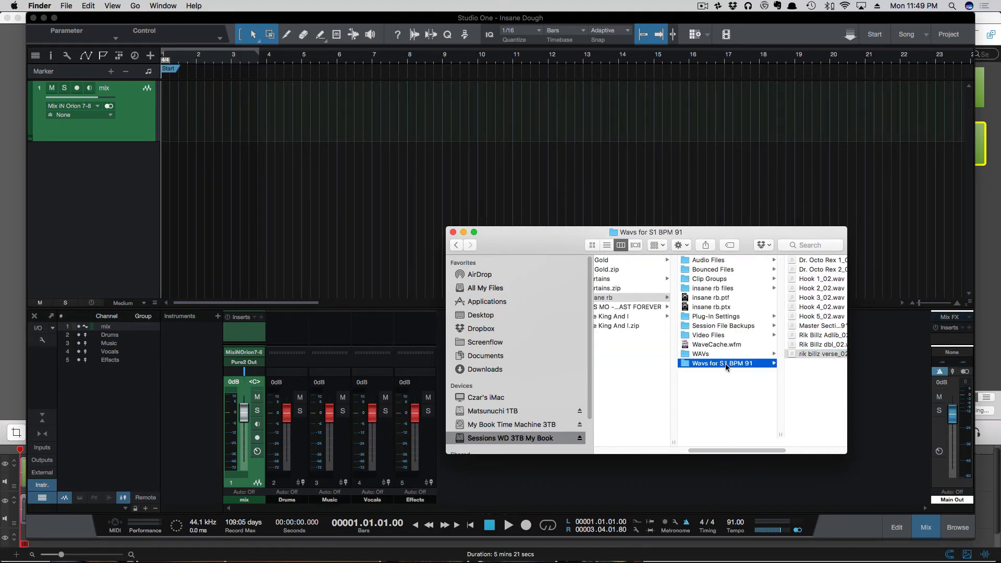
click(659, 379)
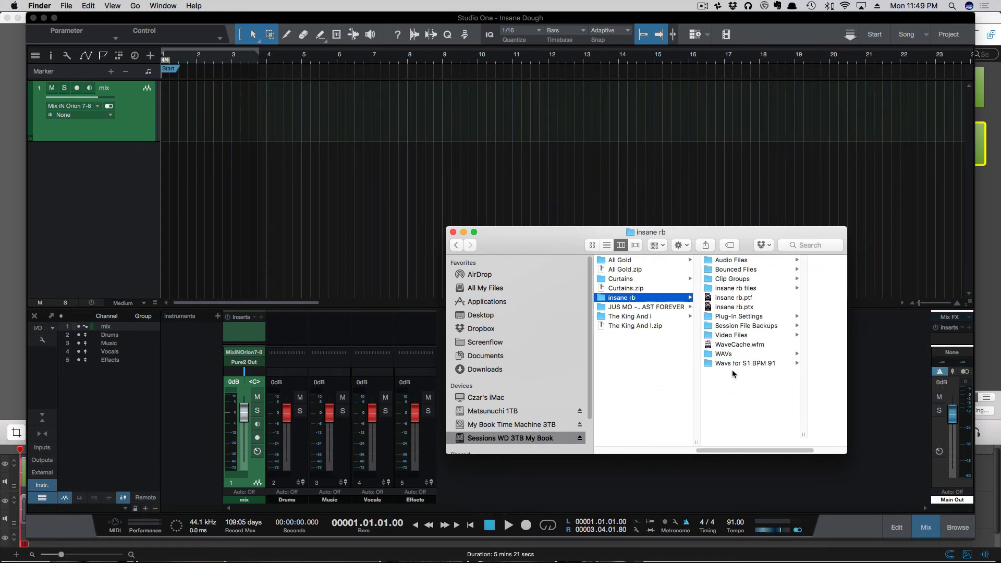
click(743, 364)
drag(696, 365, 212, 173)
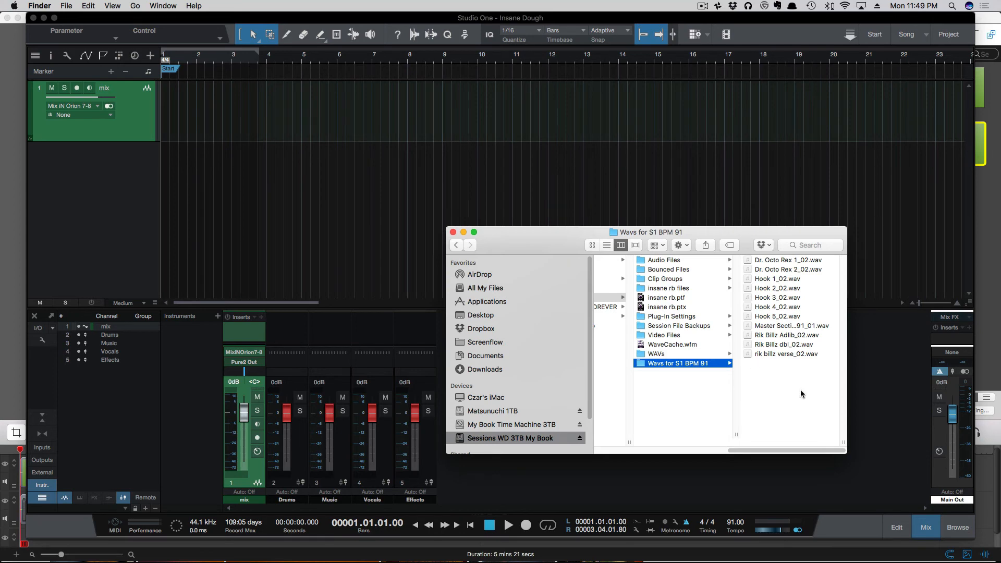
drag(782, 372, 217, 196)
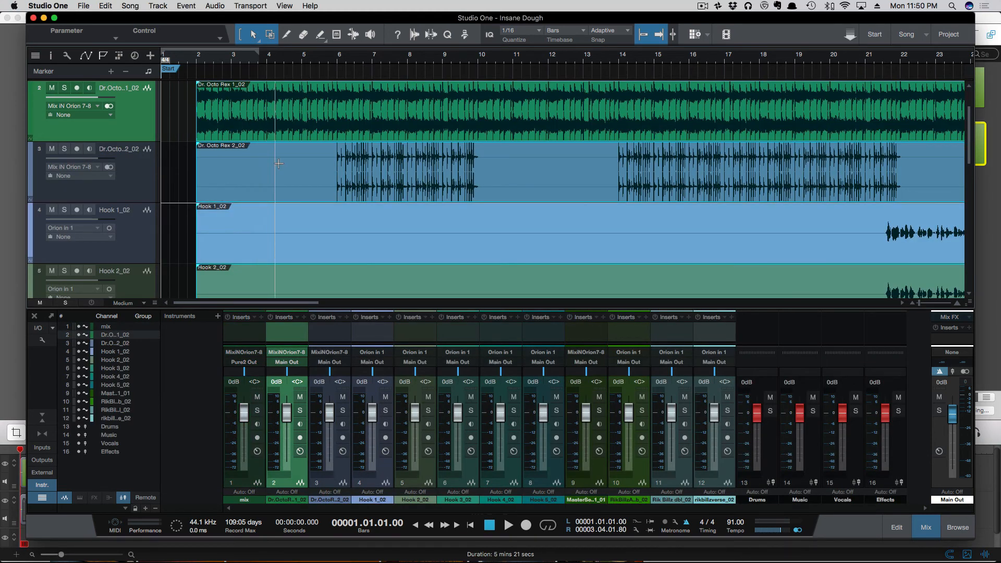
Look through the imported tracks and reduce the track height and time scale to show the entire arrangement
scroll(314, 186, down, 5)
scroll(313, 187, down, 1)
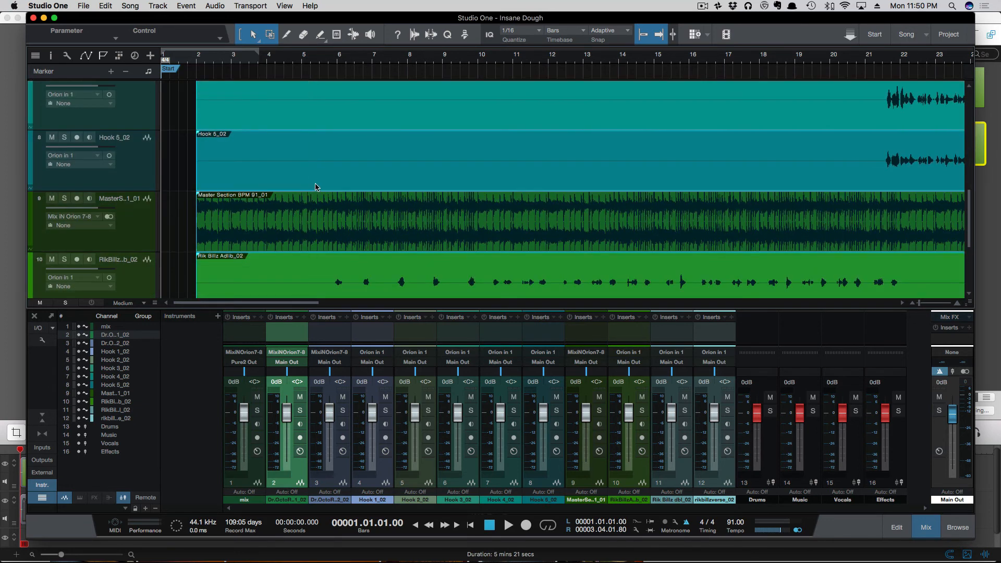
key(shift+w)
key(shift+w)
key(shift+w)
key(shift+w)
key(shift+w)
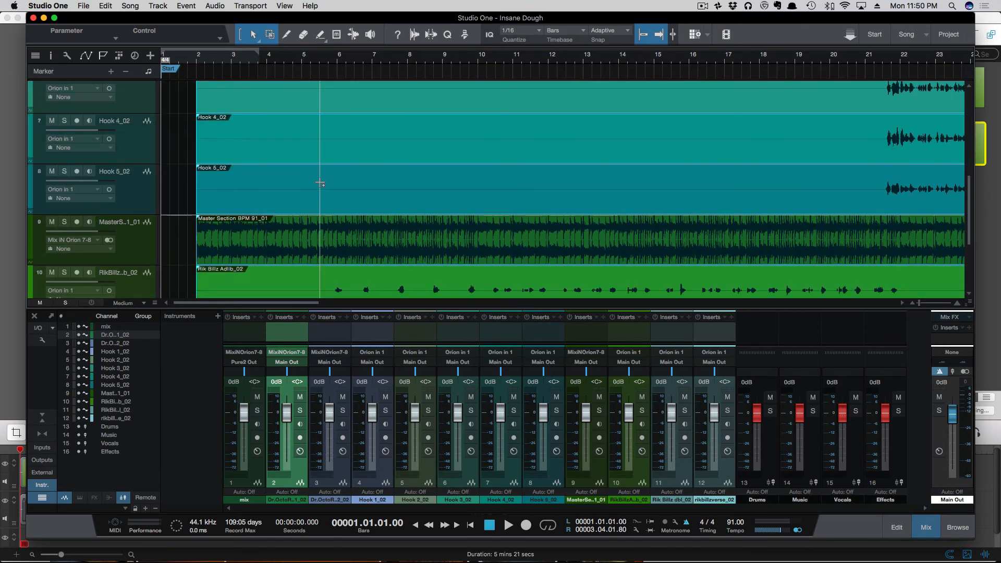
key(w)
key(w)
key(w)
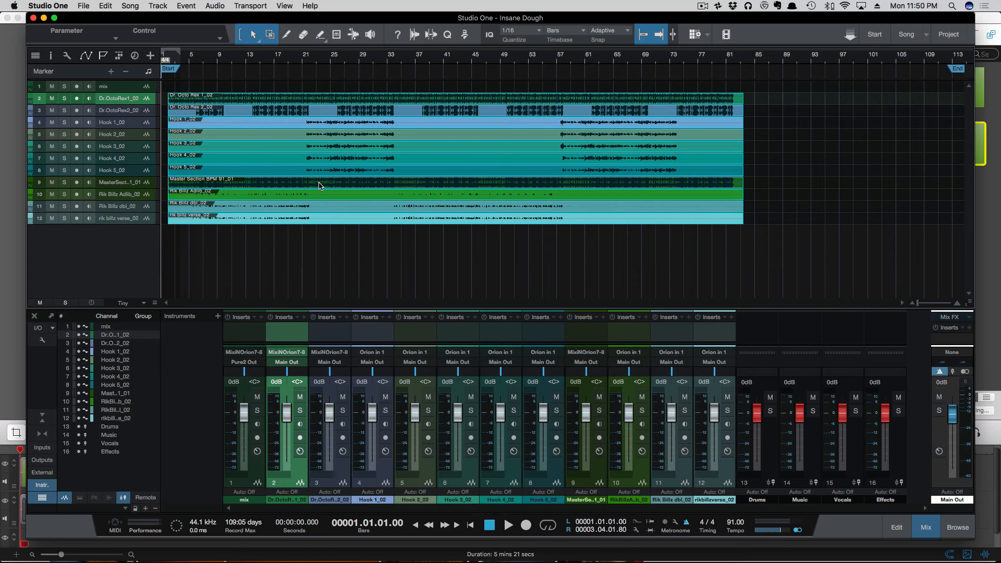
Move the Master Section BPM 91_01 track directly below the mix track and deselect all clips
click(123, 182)
drag(120, 119, 118, 99)
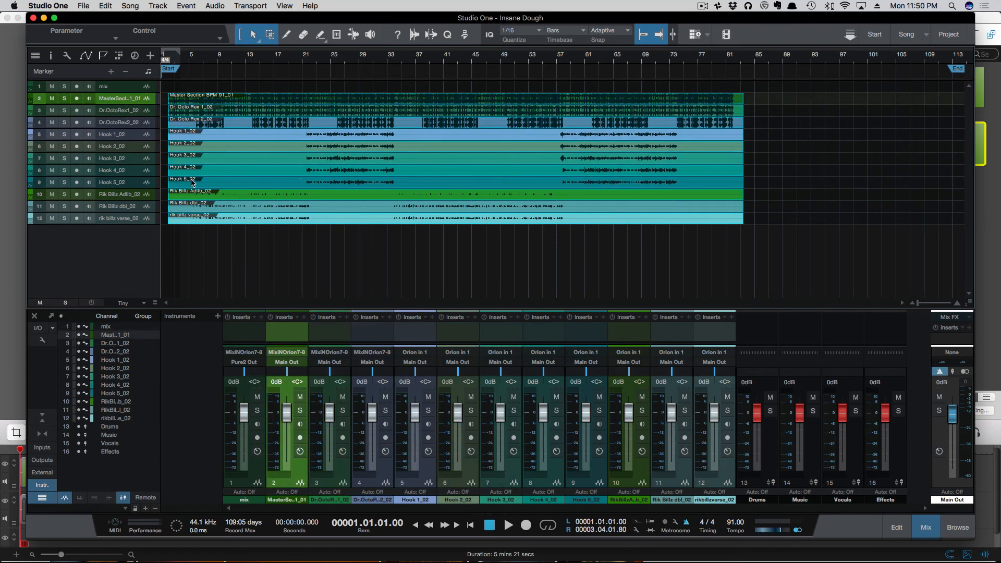
click(275, 241)
Select the Hook 2, 3, 4 and 5 clips and trim their starts together to about bar 18.5, just before the first vocals
click(262, 183)
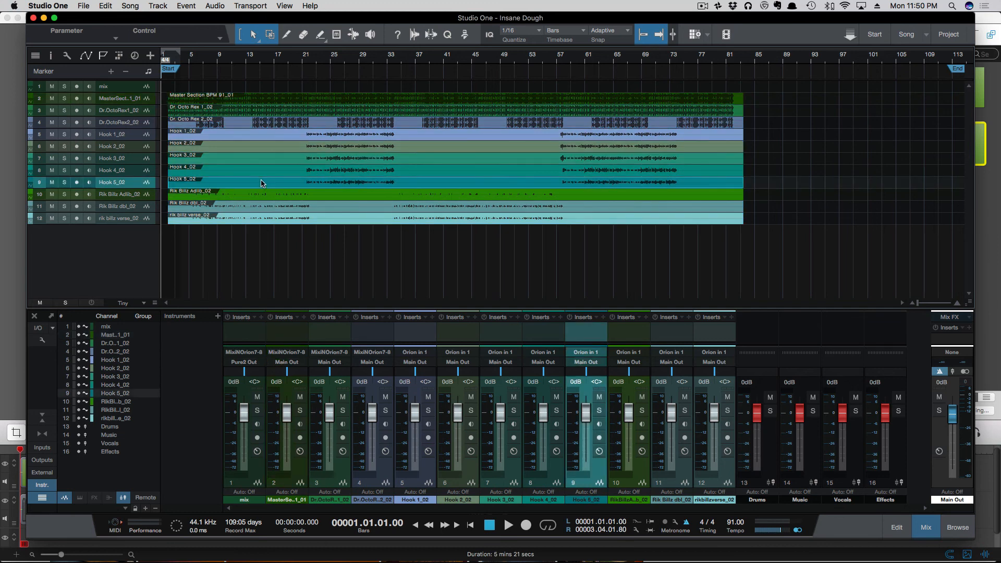
click(255, 146)
click(236, 159)
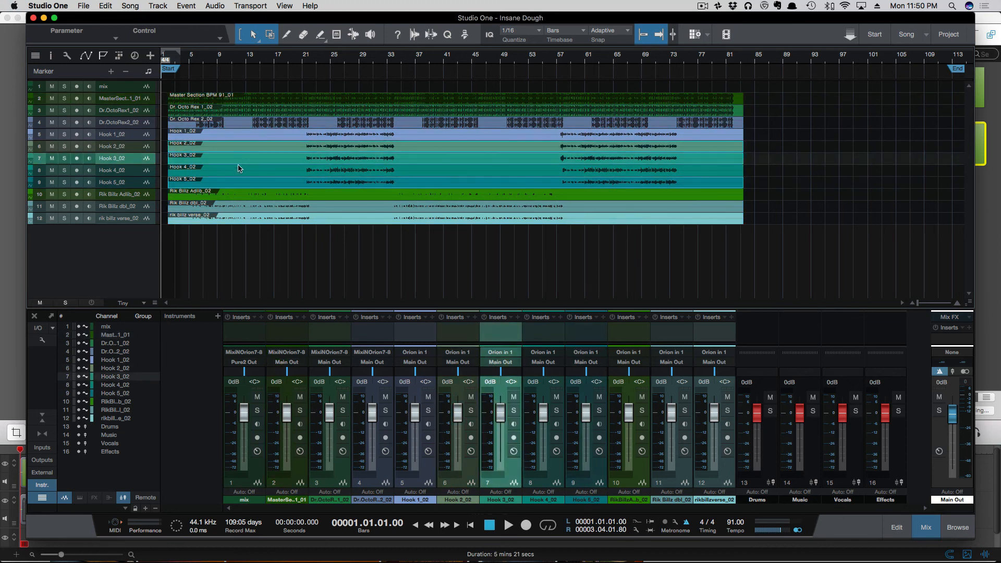
click(239, 171)
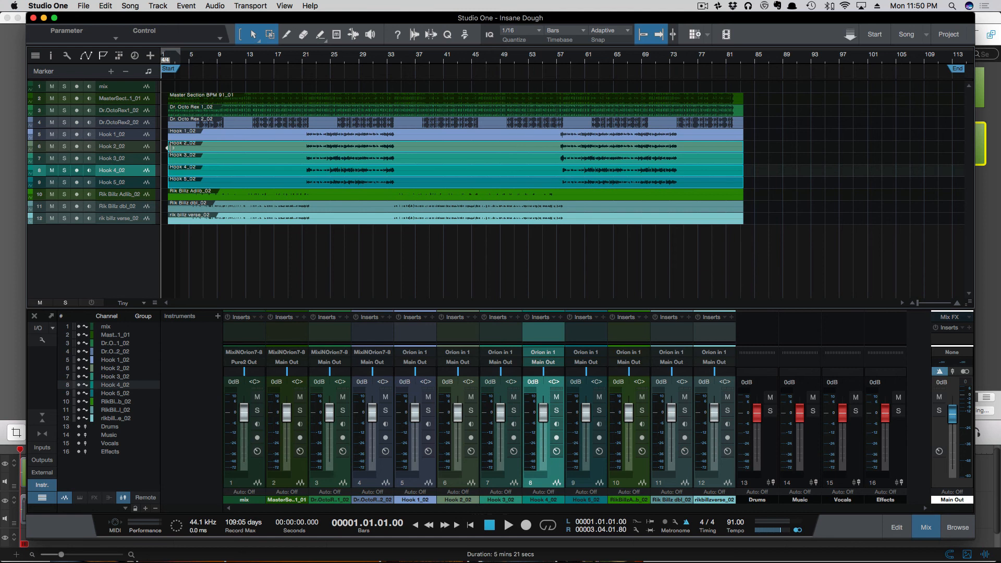
drag(170, 149, 288, 169)
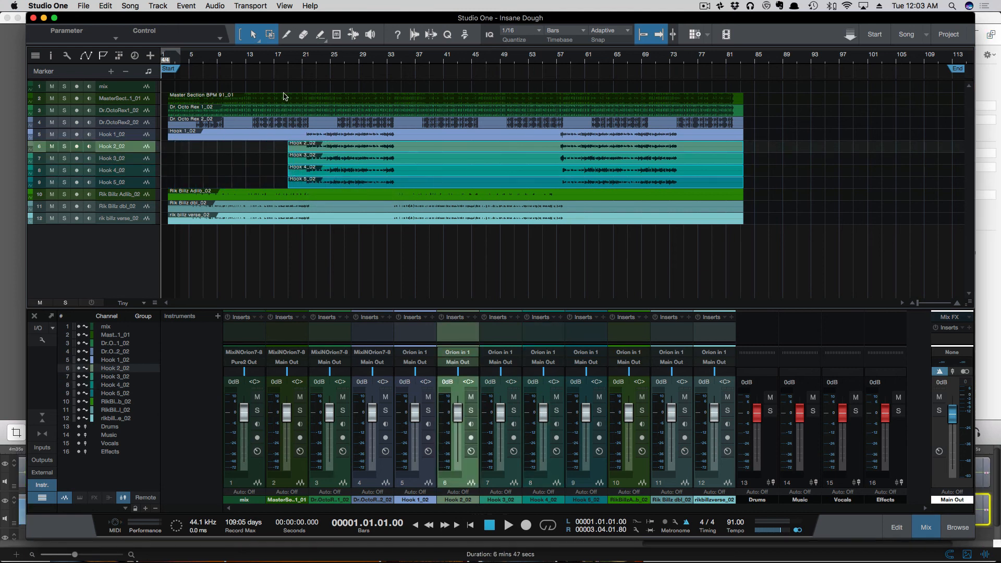
Move the song's Start marker to bar 2, where the imported clips begin
click(173, 72)
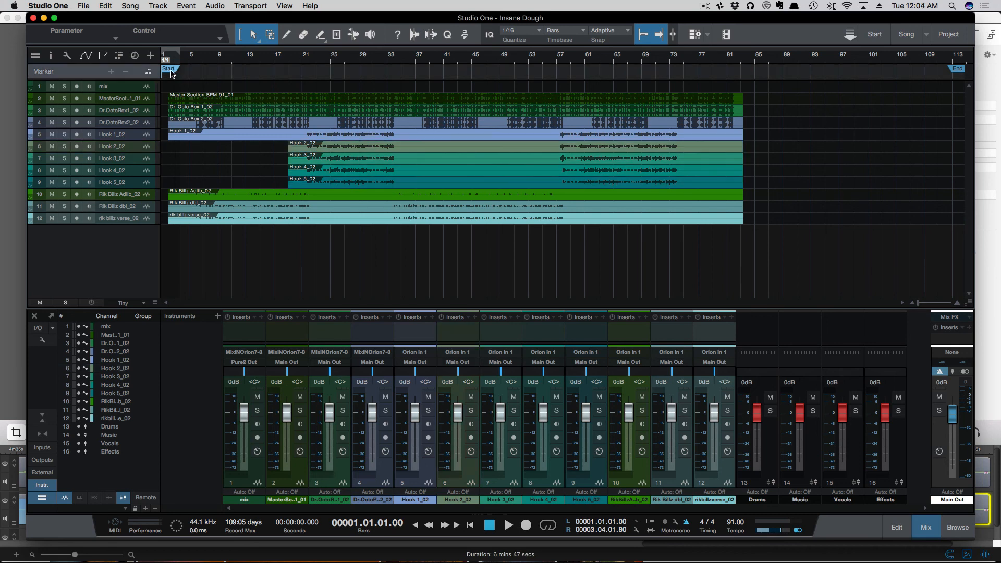
drag(174, 72, 189, 80)
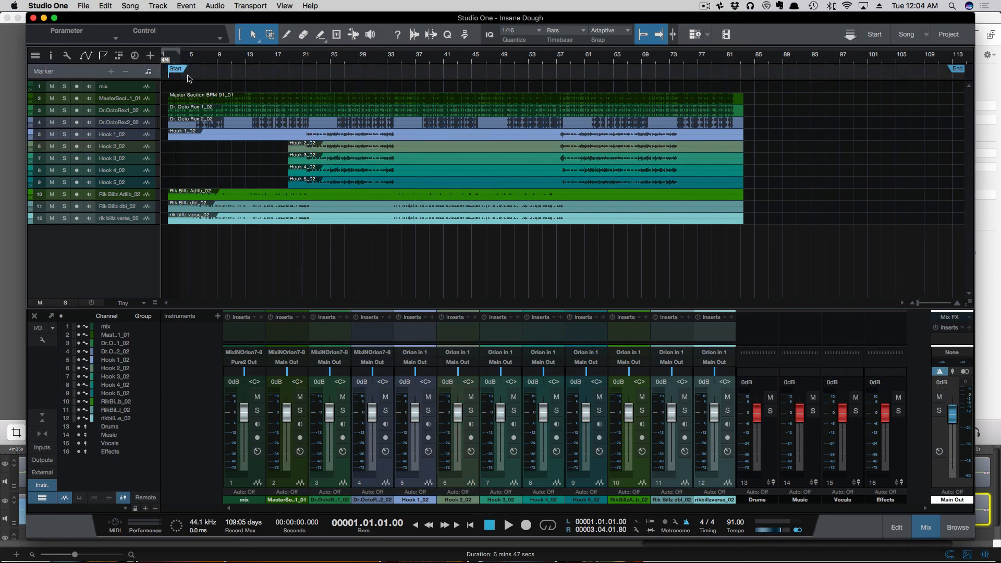